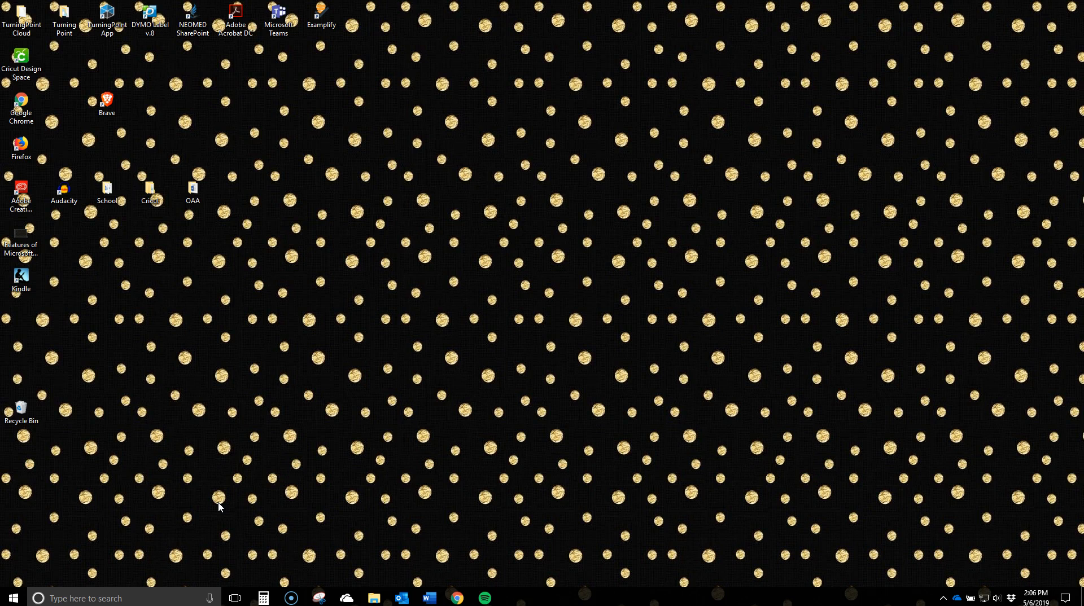
left_click(397, 595)
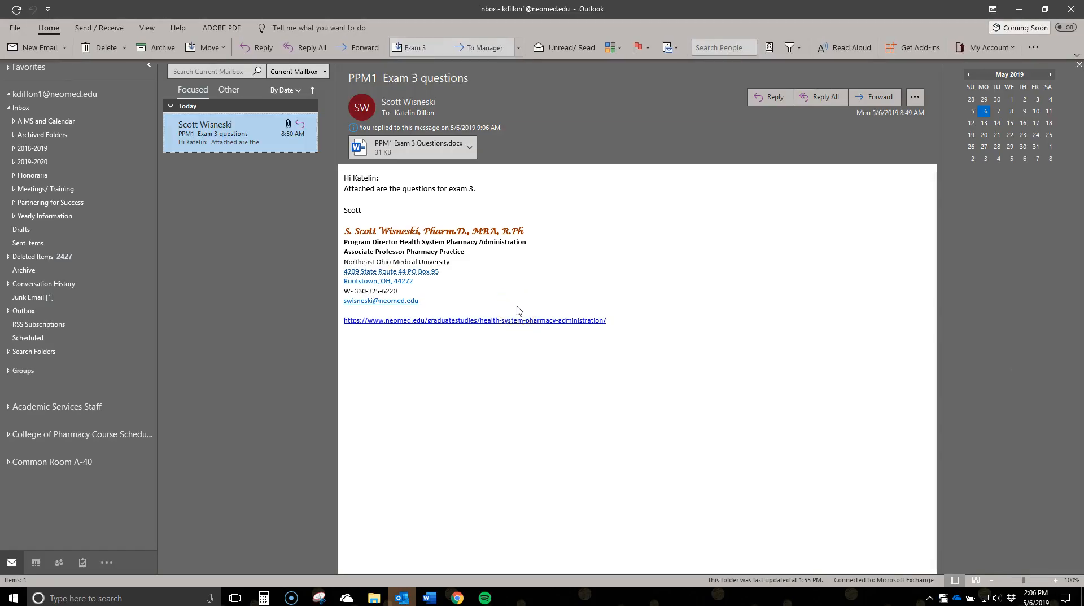
left_click(35, 563)
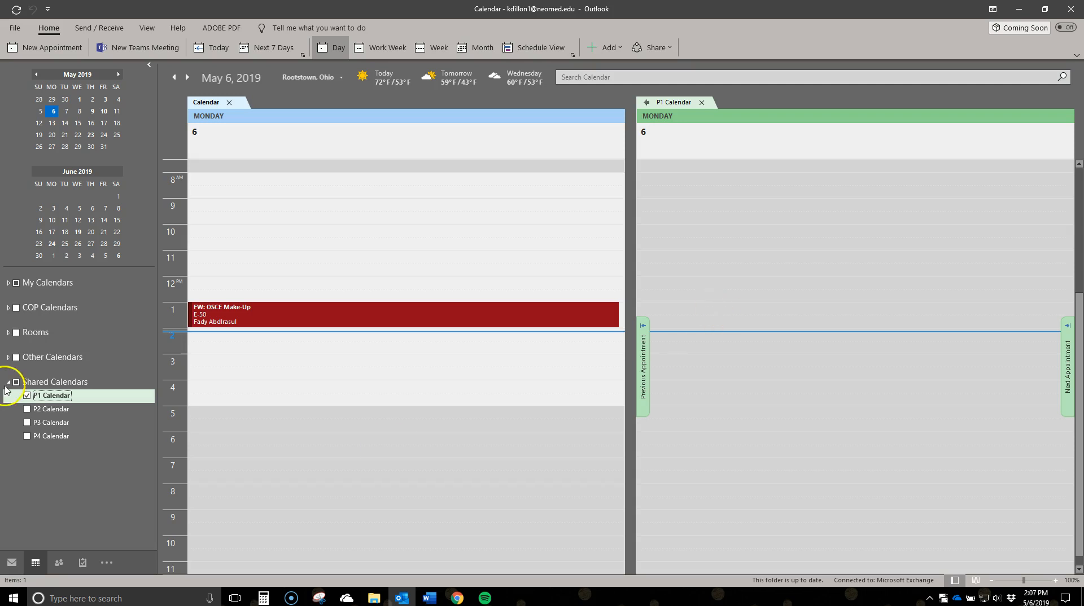
left_click(40, 408)
left_click(662, 349)
double_click(662, 349)
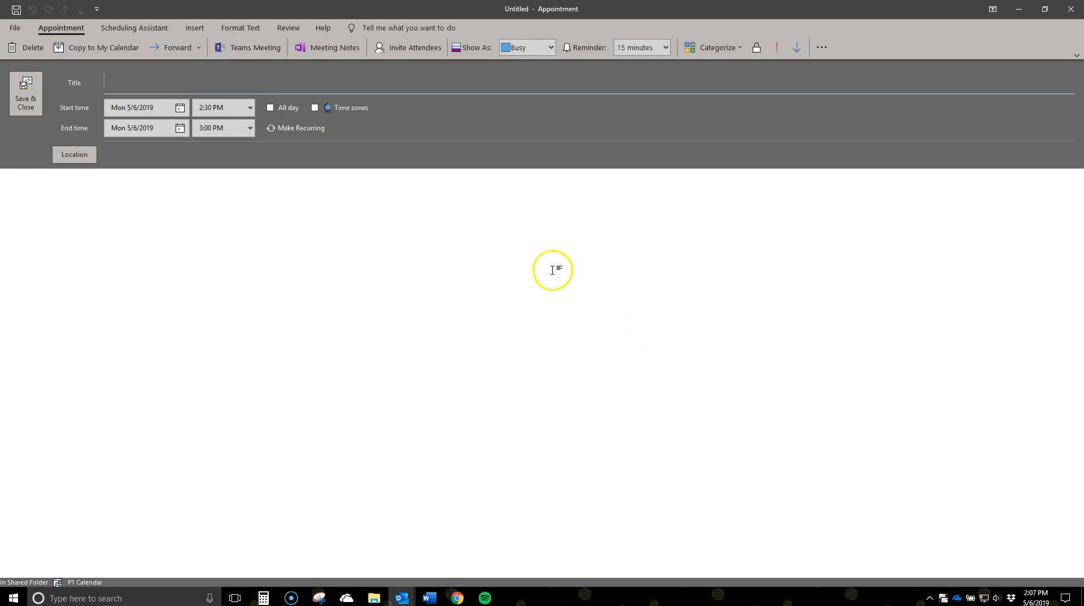
- Title the appointment "P1, Pharmacotherapeutics I, Stroke - MANDATORY"
type("P1, Pharmacotherap")
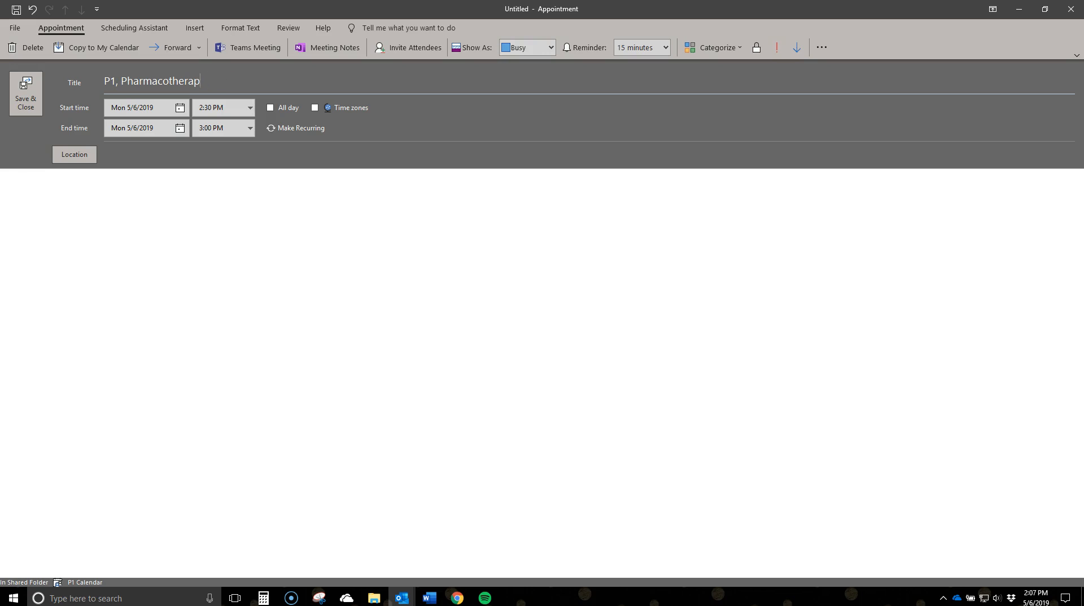
type("eutics I")
type(", Stroke - MANDATORY")
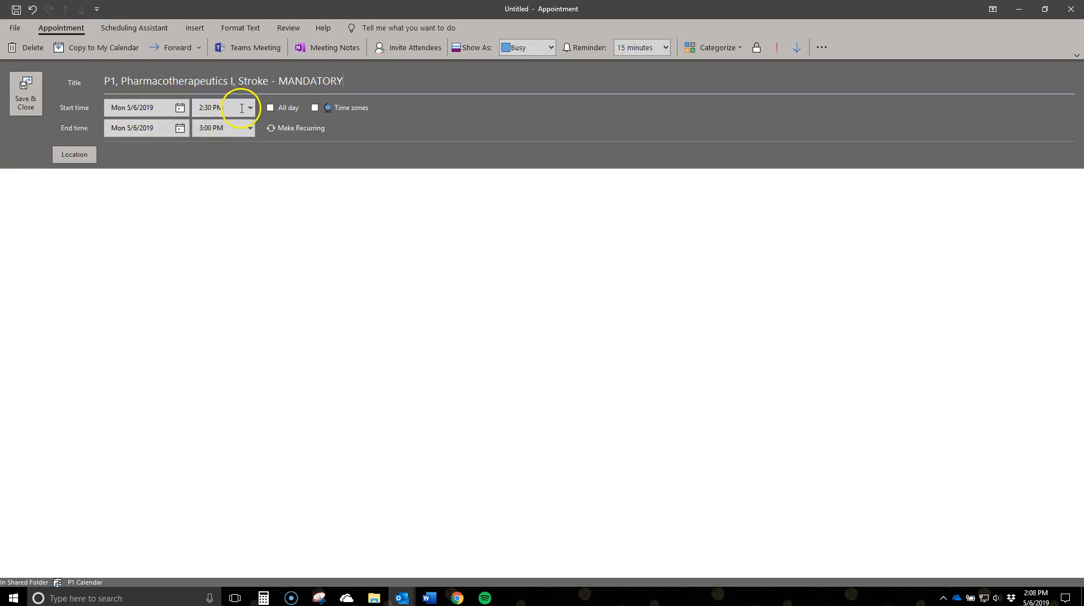
left_click(332, 142)
- Enter "NOTES:" as the first line of the appointment's body
left_click(39, 188)
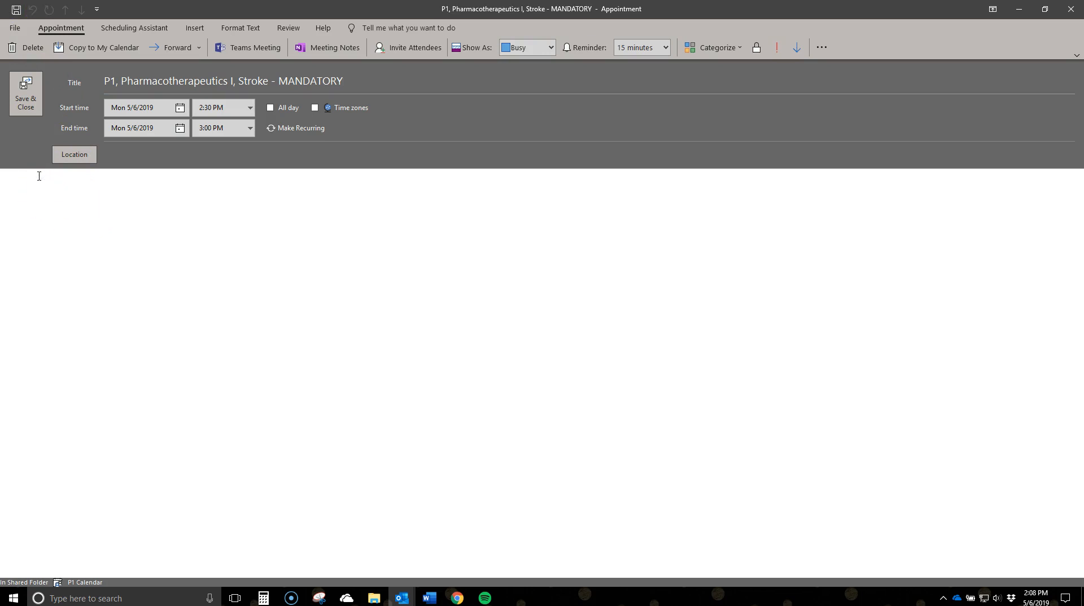
type("not")
key("BackSpace")
key("BackSpace")
key("BackSpace")
type("NOTHES")
key("BackSpace")
key("BackSpace")
key("BackSpace")
type("ES:")
key("Return")
- Add "FACULTY:" and "MEDIA:" as separate lines below the NOTES line in the body
type("FACULTY: MIDA")
key("BackSpace")
key("BackSpace")
key("BackSpace")
type("EDAI")
key("BackSpace")
key("BackSpace")
key("BackSpace")
type("I")
key("BackSpace")
type("DIA")
left_click(92, 207)
left_click(45, 221)
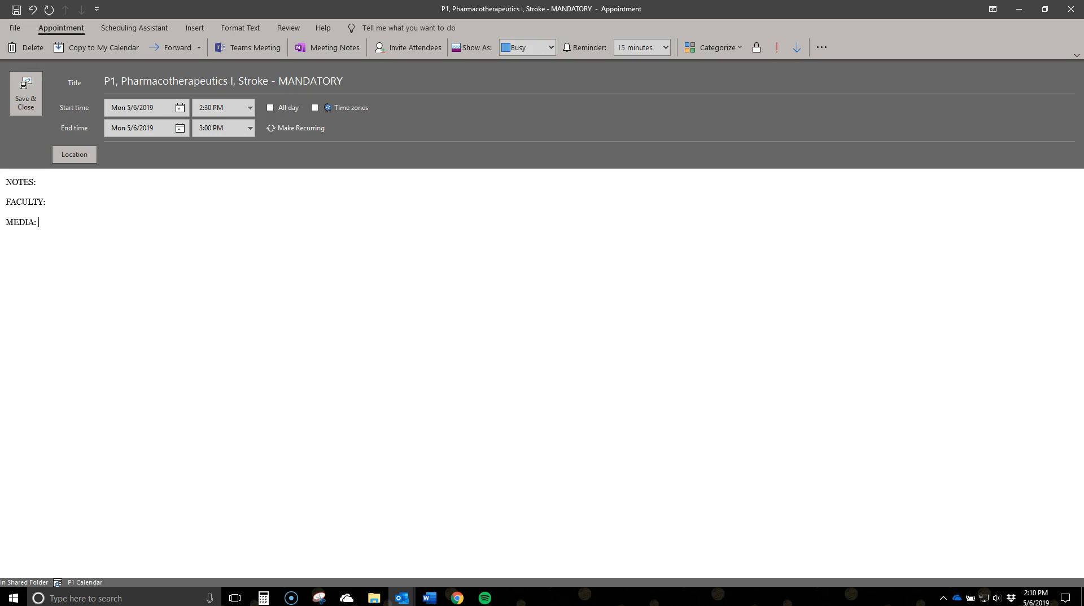
- Enter "Startup" after MEDIA: and change its font color to dark green
type("Startup")
left_click_drag(85, 220, 42, 218)
left_click(238, 28)
left_click(386, 48)
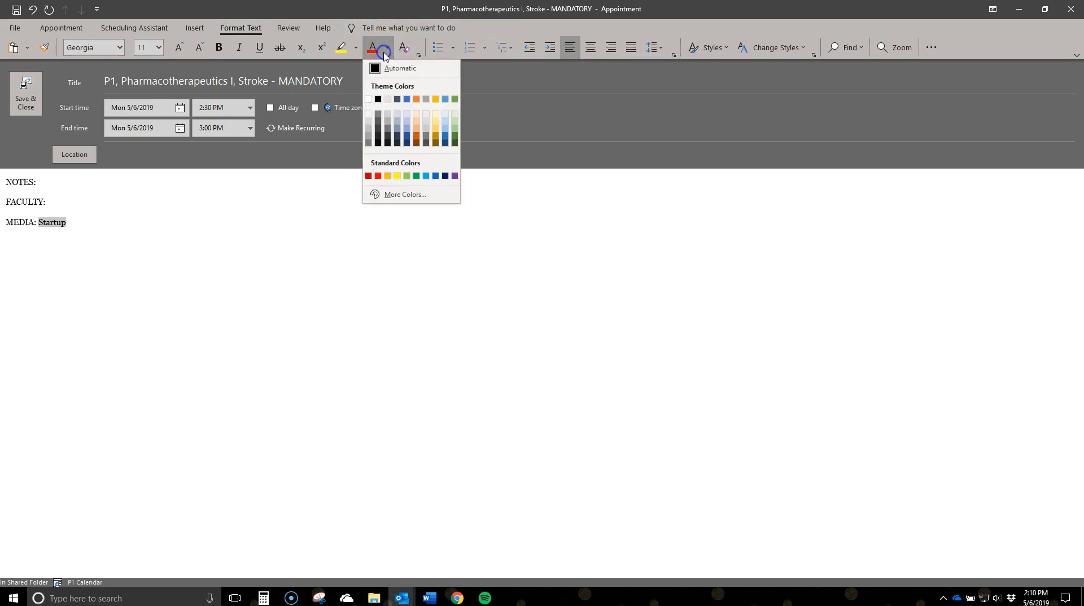
left_click(456, 134)
- Extend the green media entry with "/ SOM" after "Startup"
left_click(85, 238)
left_click(76, 222)
type("/")
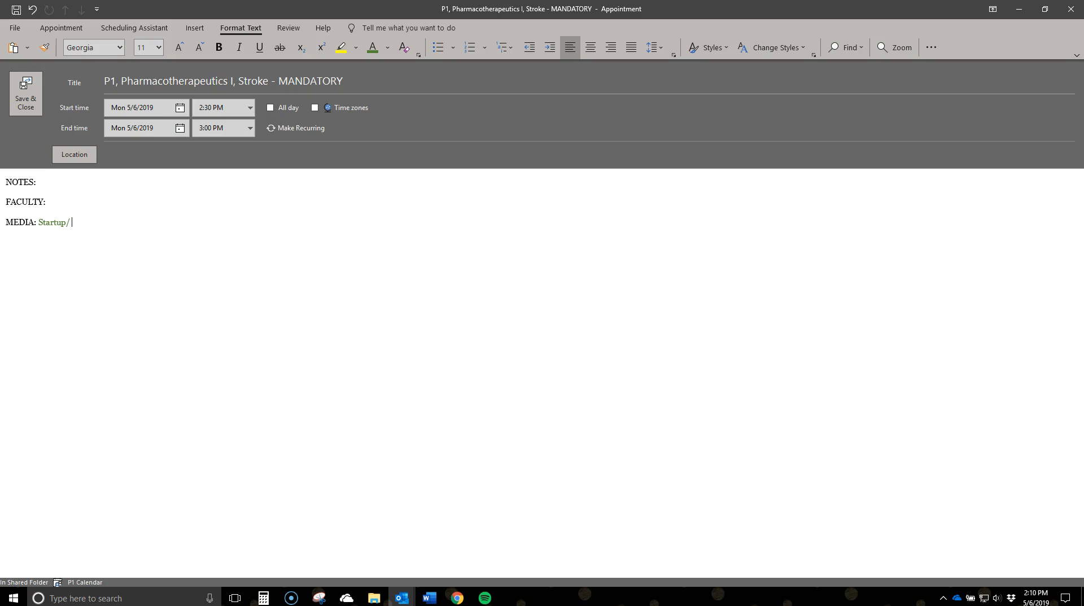
type("SOM")
- Add Room RDEC through the Scheduling Assistant and check its existing bookings on May 6
left_click(143, 26)
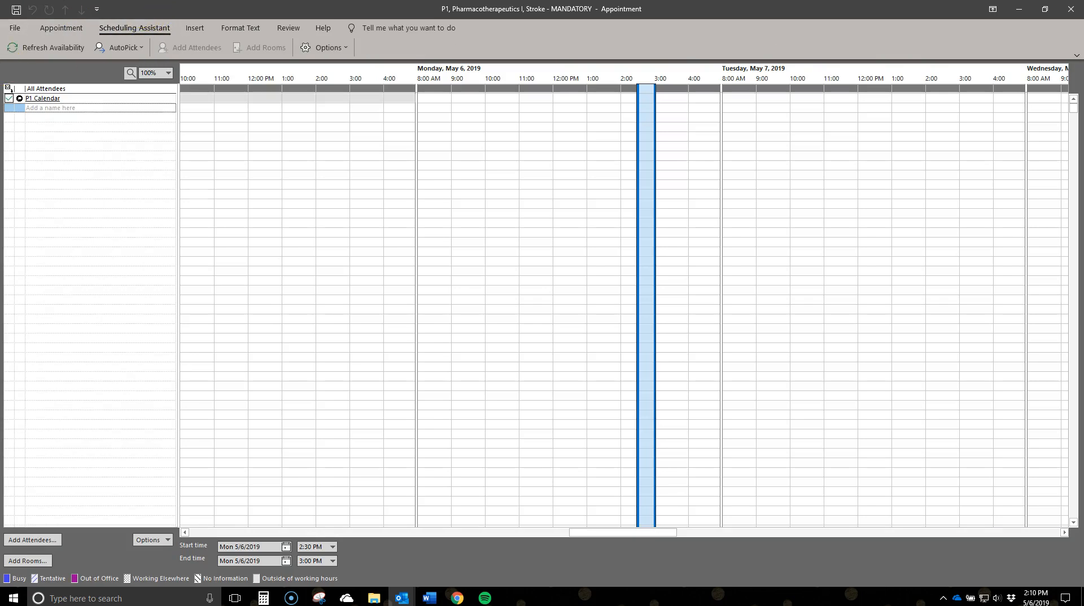
left_click(53, 108)
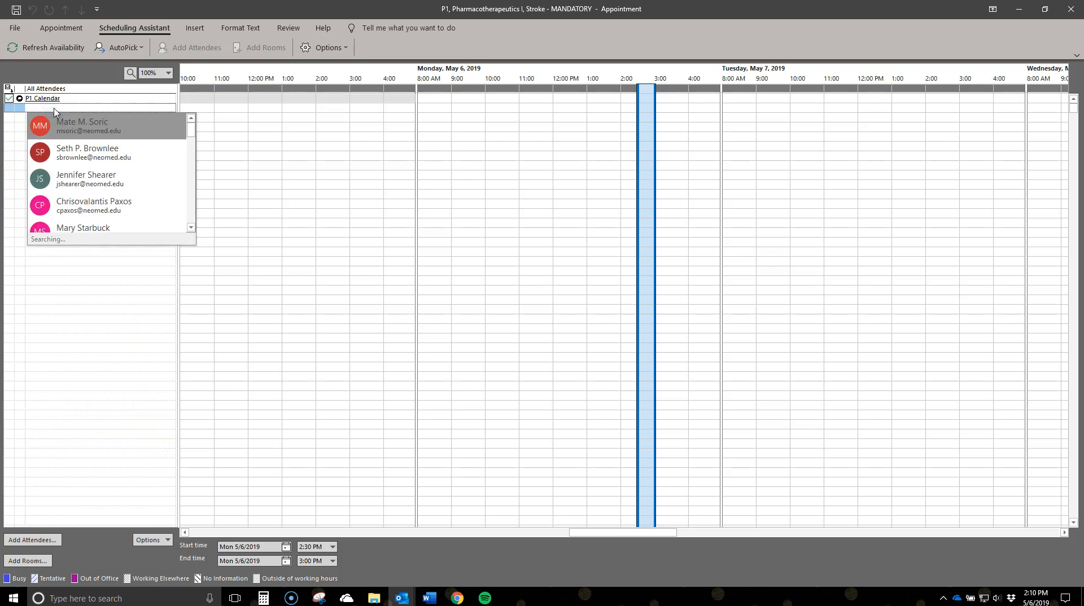
left_click(35, 103)
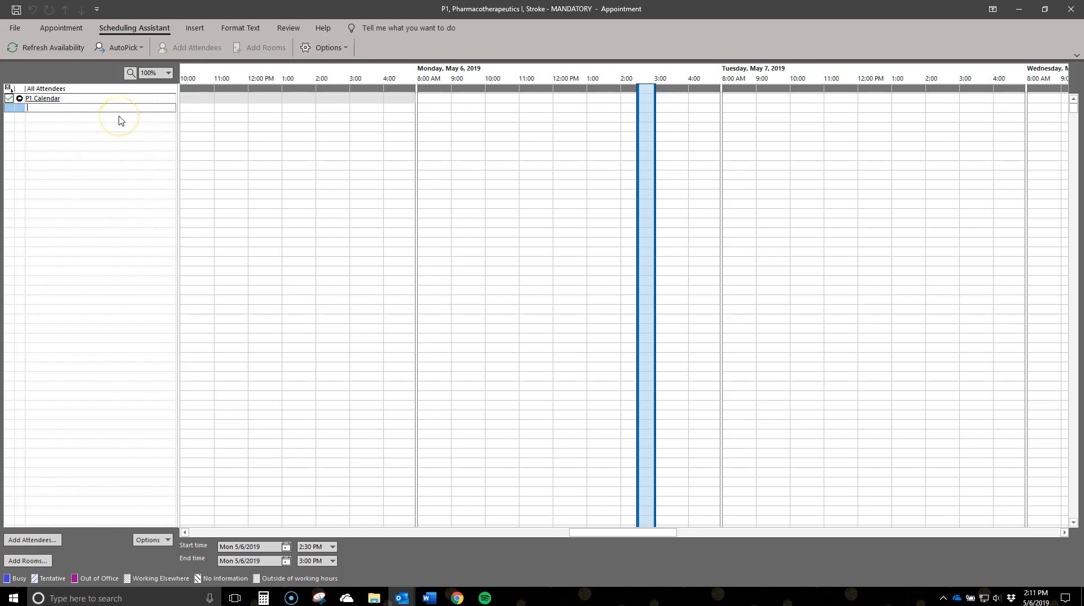
type("room")
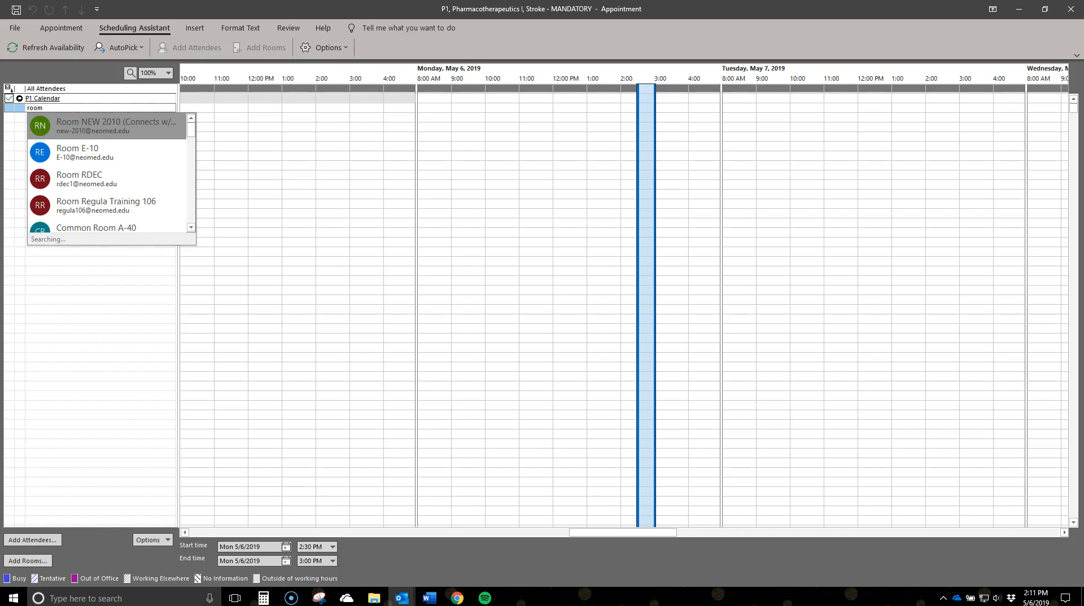
left_click(81, 180)
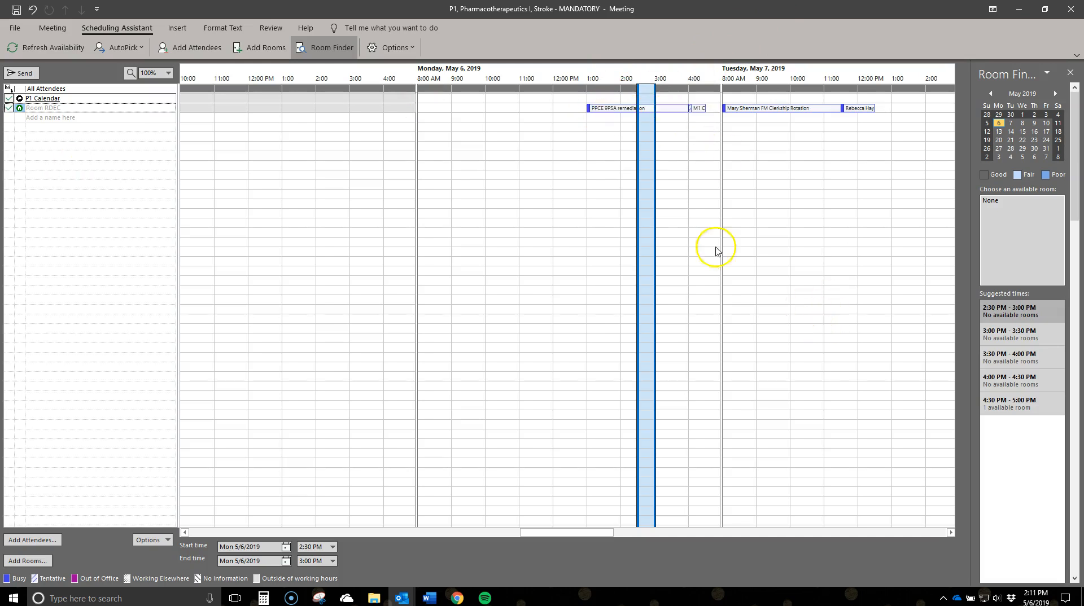
mouse_move(611, 114)
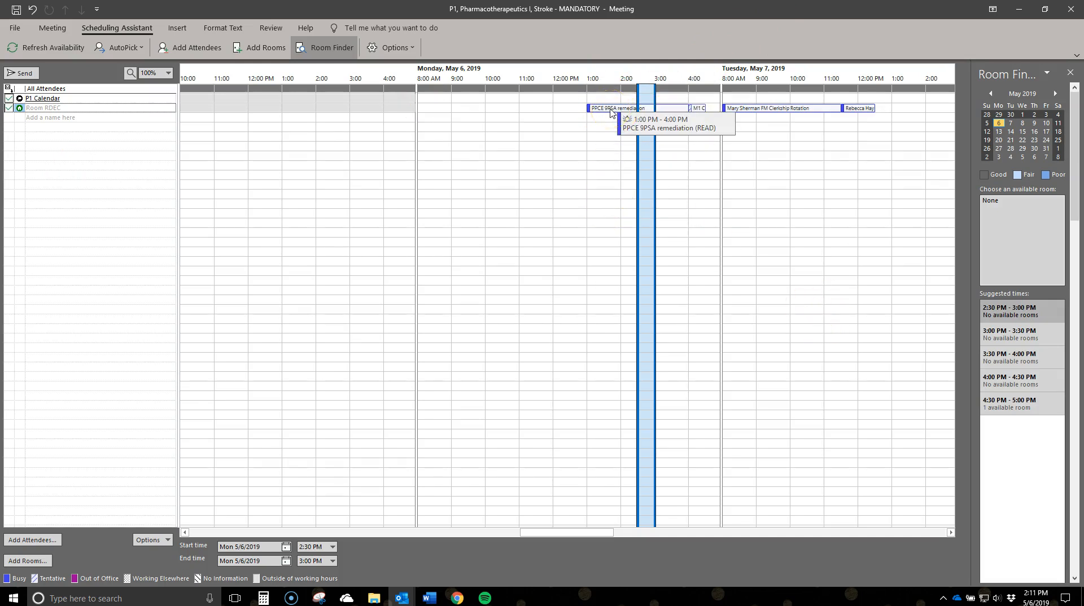
- Set the meeting's start time to 1:00 PM and compare it with Room RDEC's schedule
left_click(45, 30)
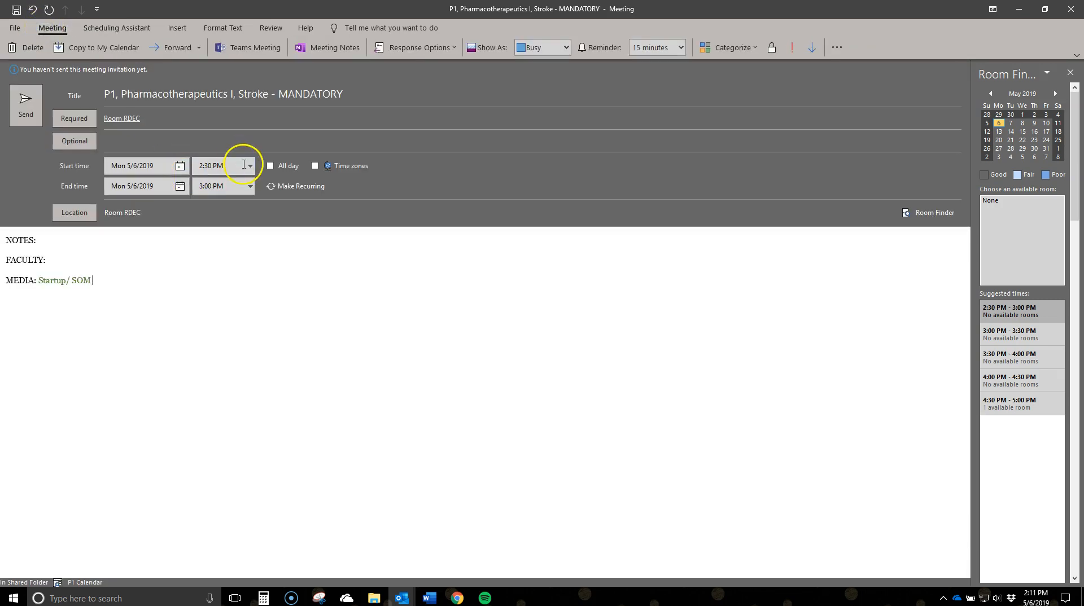
left_click(250, 165)
left_click(249, 180)
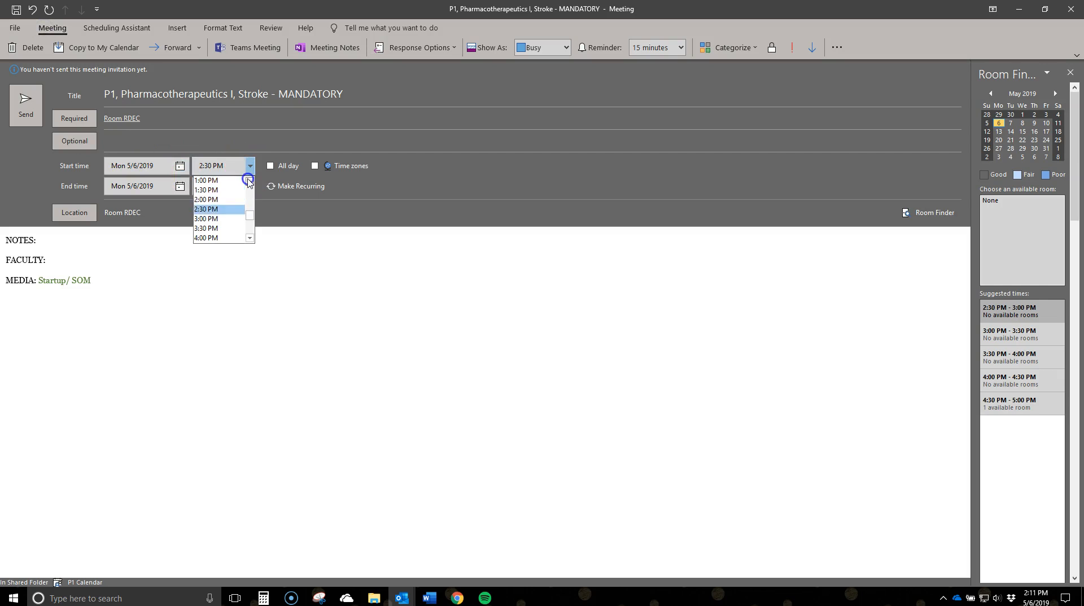
left_click(206, 180)
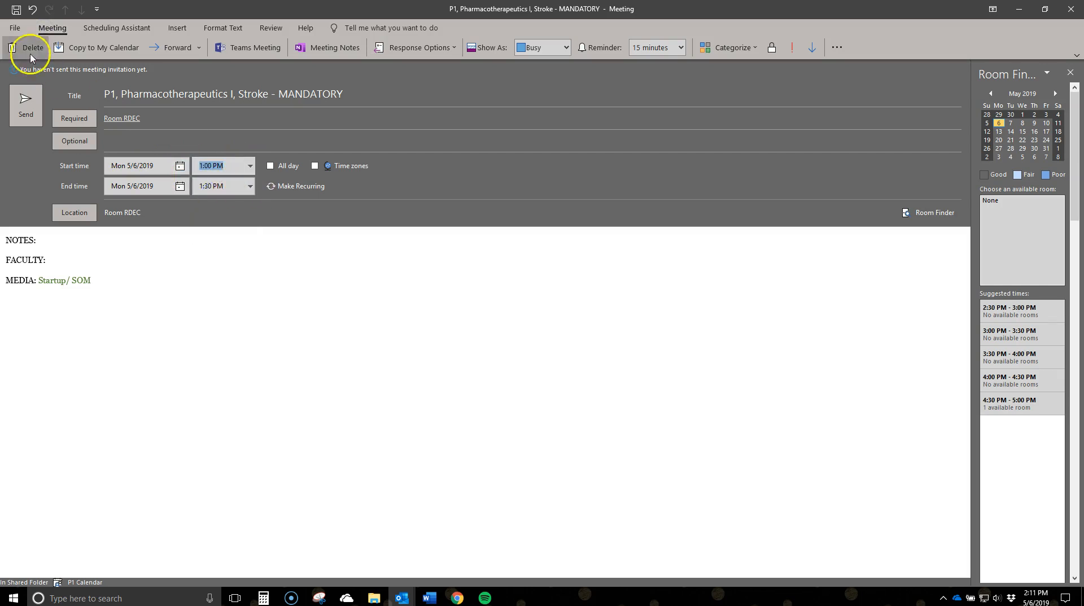
left_click(101, 29)
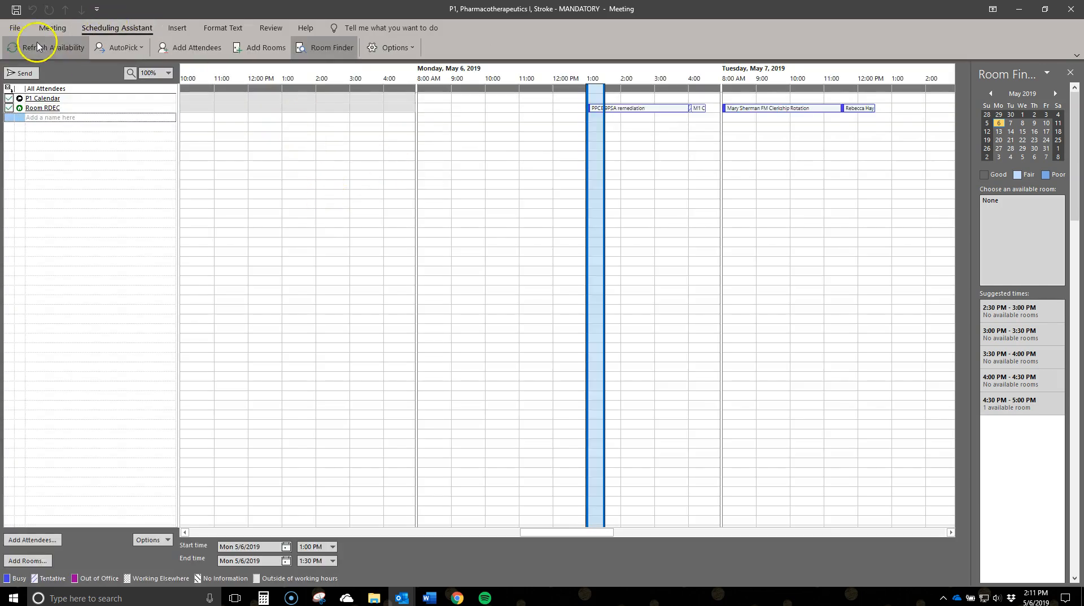
- Set the meeting's start time to 12:30 PM and compare it with Room RDEC's availability
left_click(53, 28)
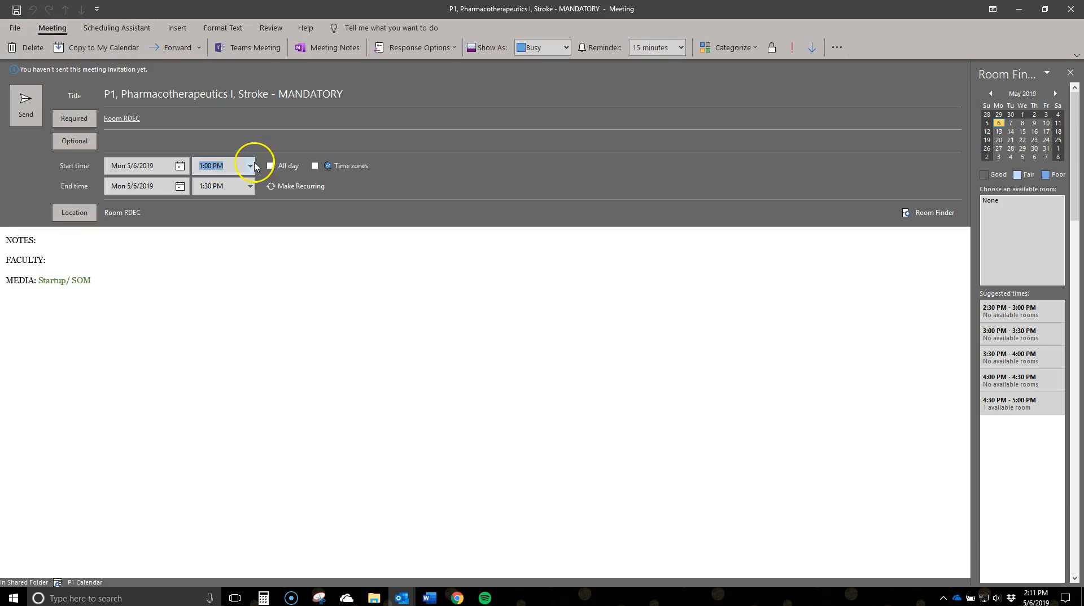
left_click(250, 166)
left_click(248, 181)
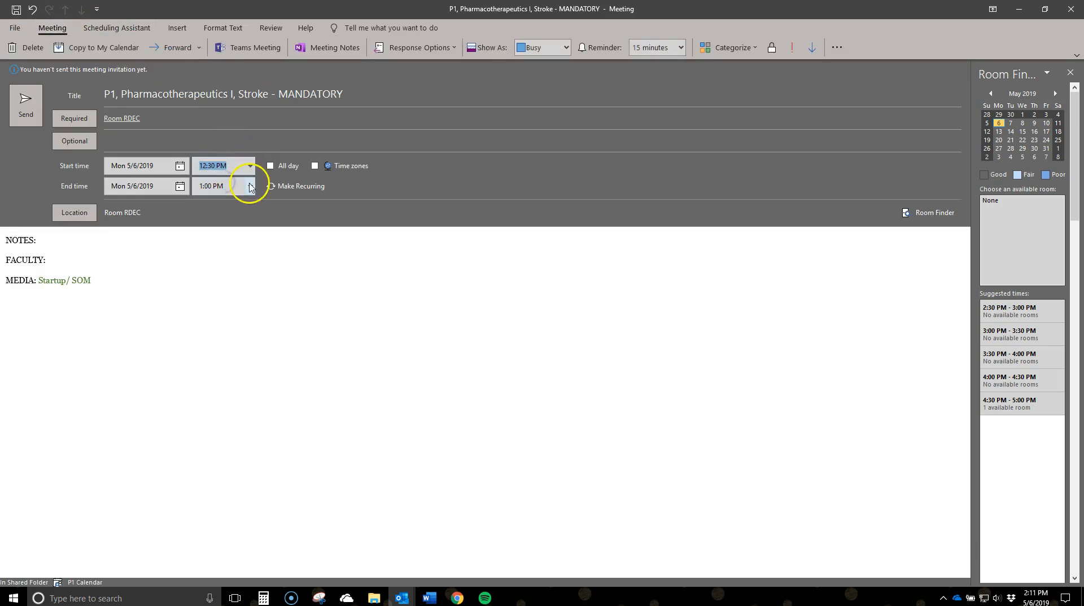
left_click(96, 30)
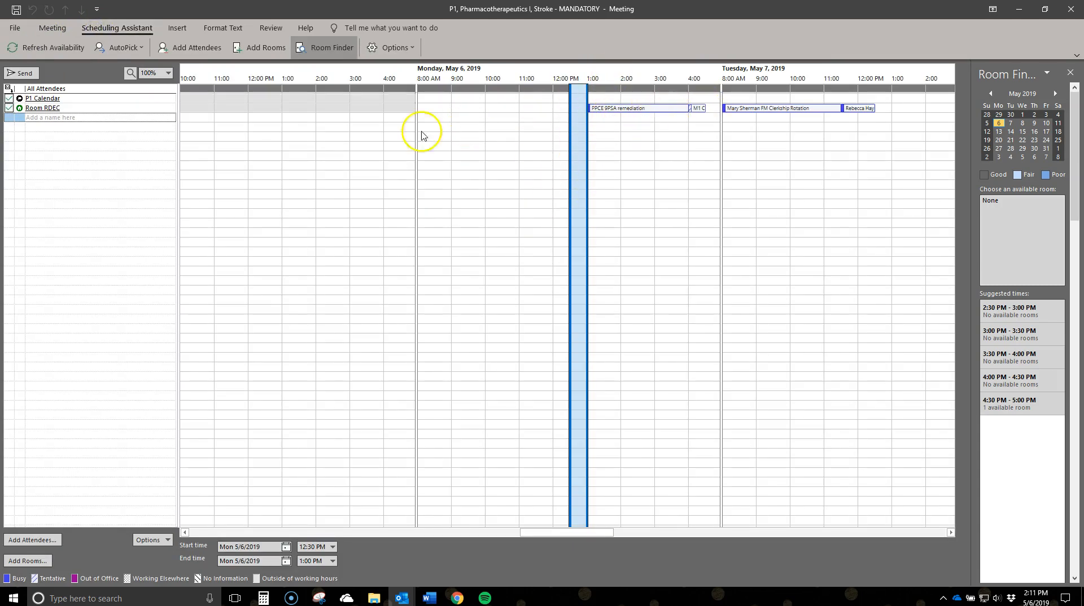
- Add Media Support and Assessments to the meeting's attendees in the Scheduling Assistant
left_click(49, 116)
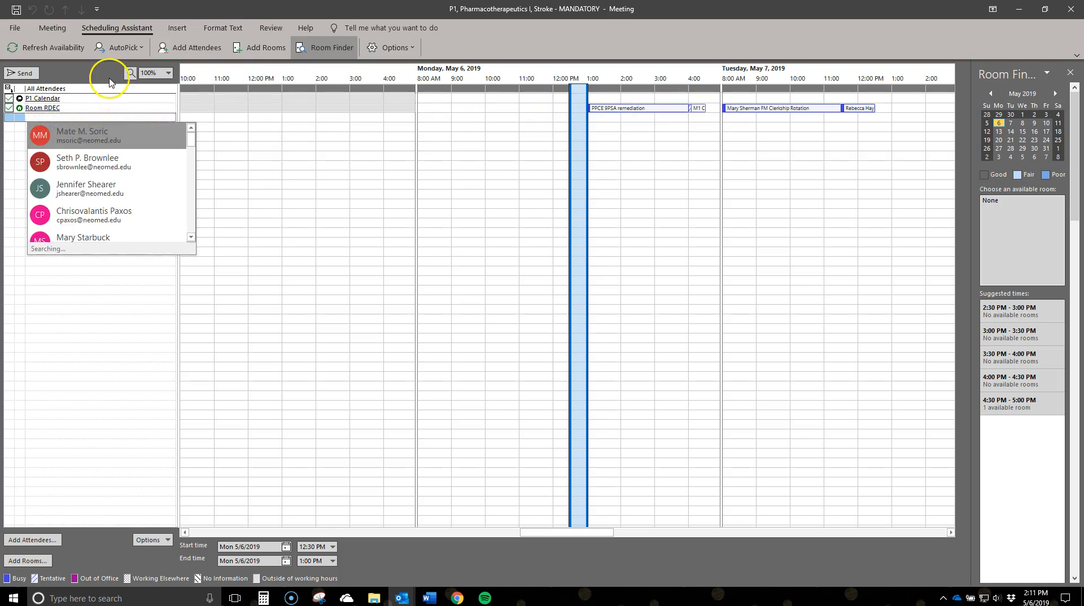
type("media")
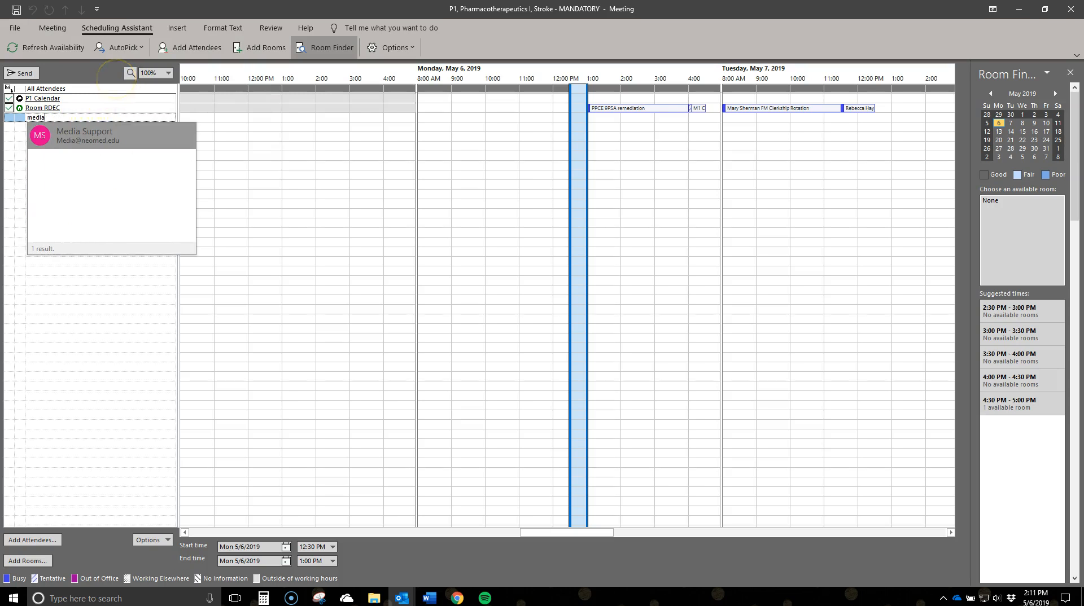
left_click(53, 138)
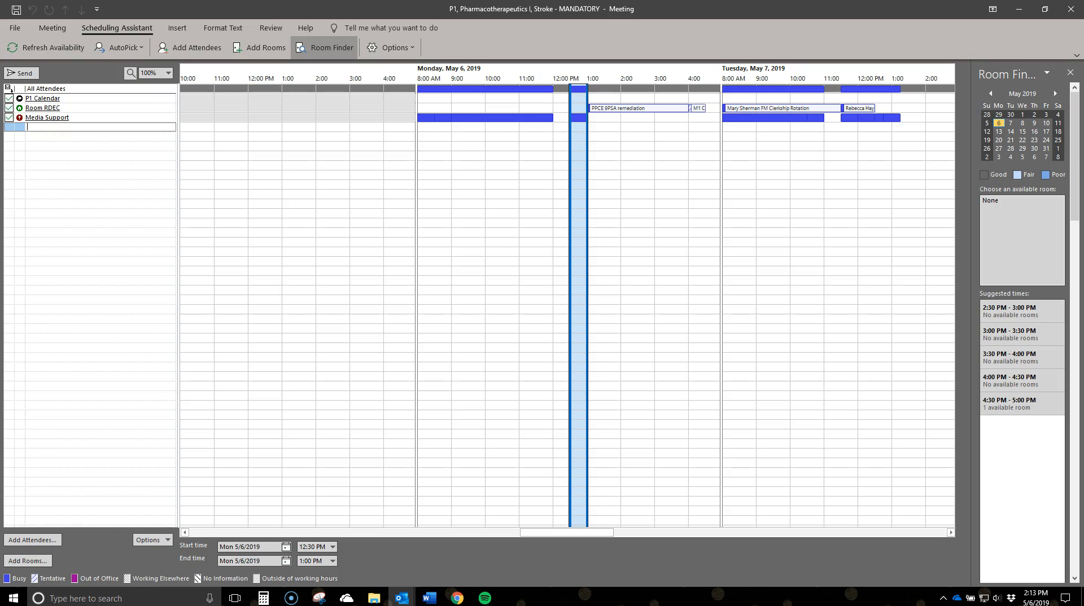
type("asse")
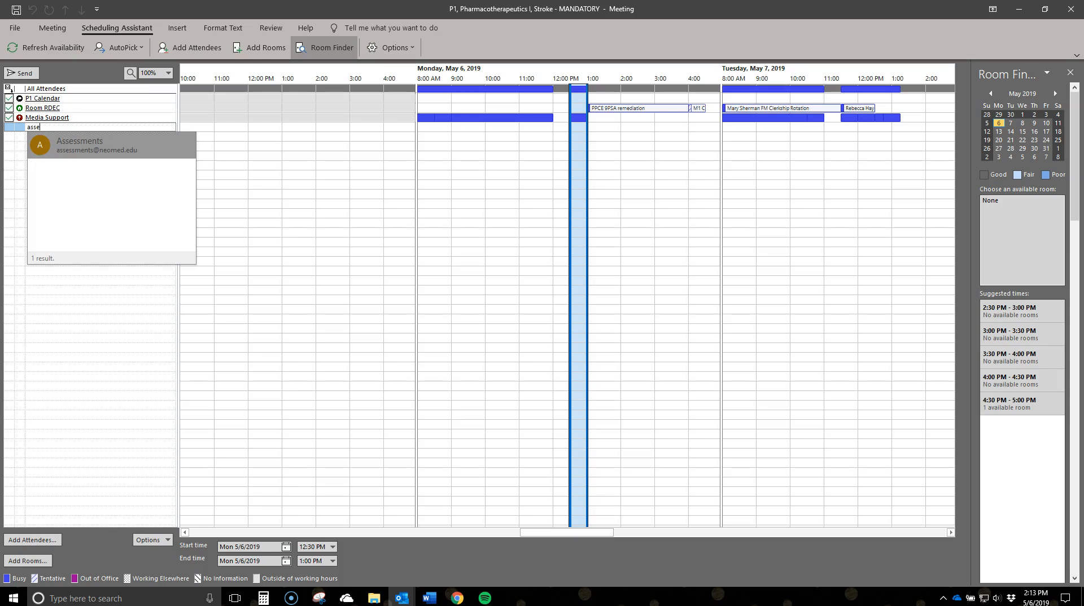
left_click(35, 141)
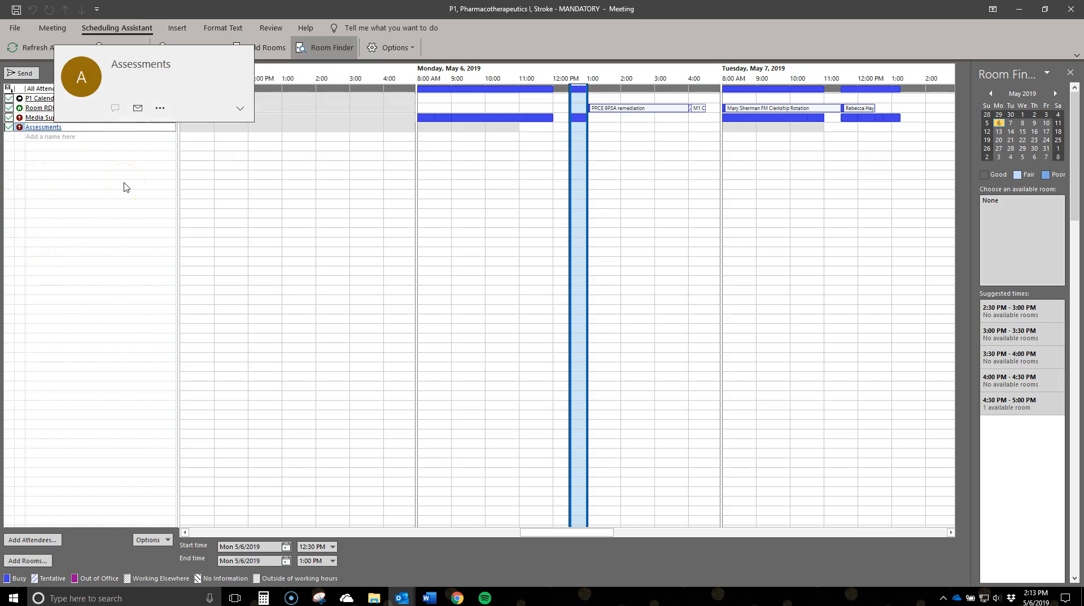
- Return to the meeting details and review the required attendees, time and location
left_click(65, 29)
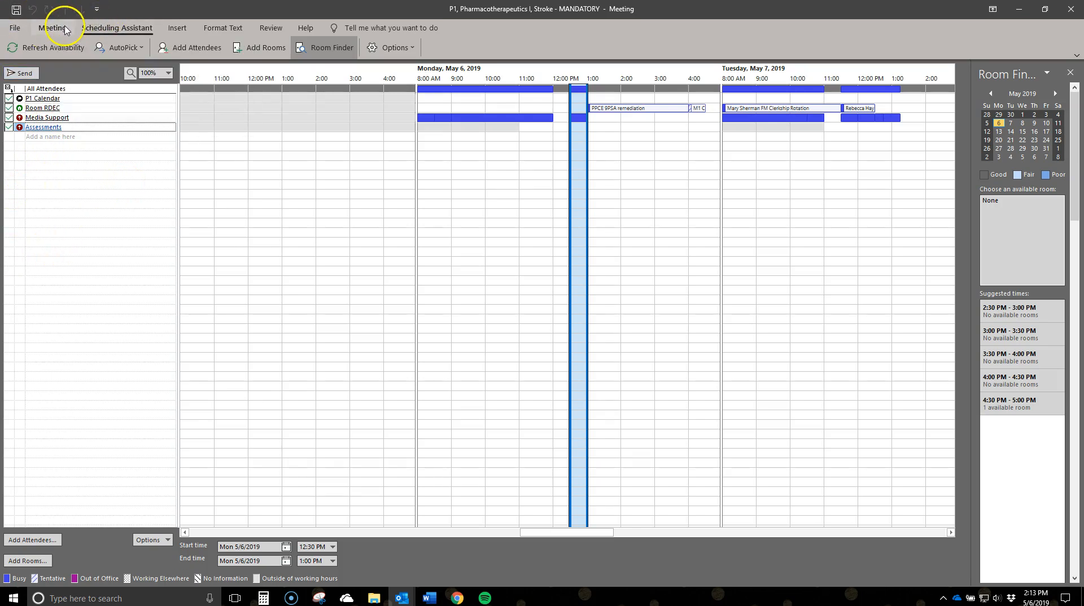
left_click(37, 116)
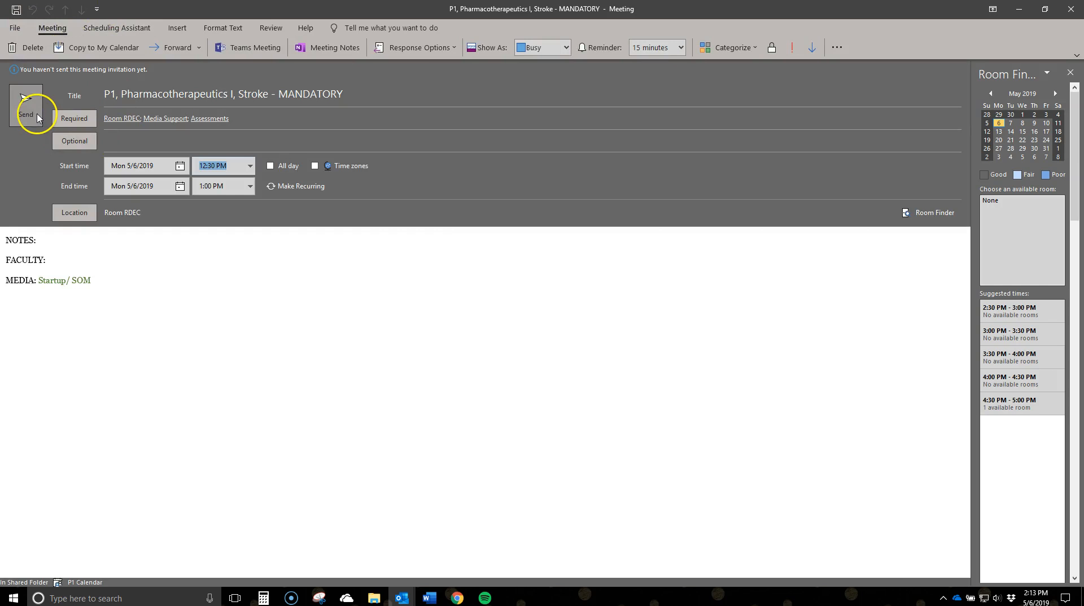
left_click(328, 229)
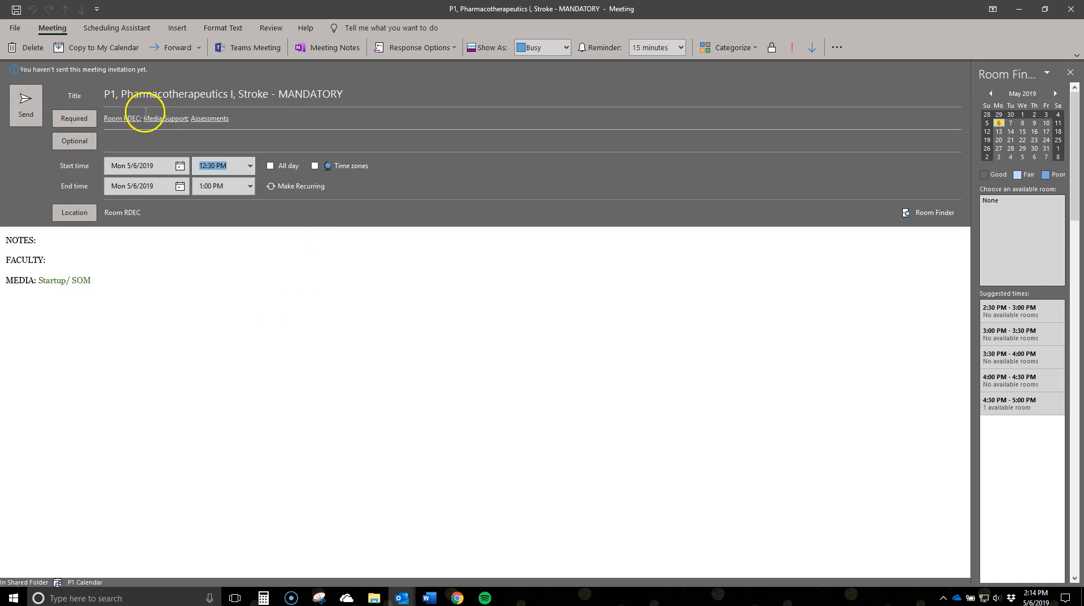
mouse_move(110, 116)
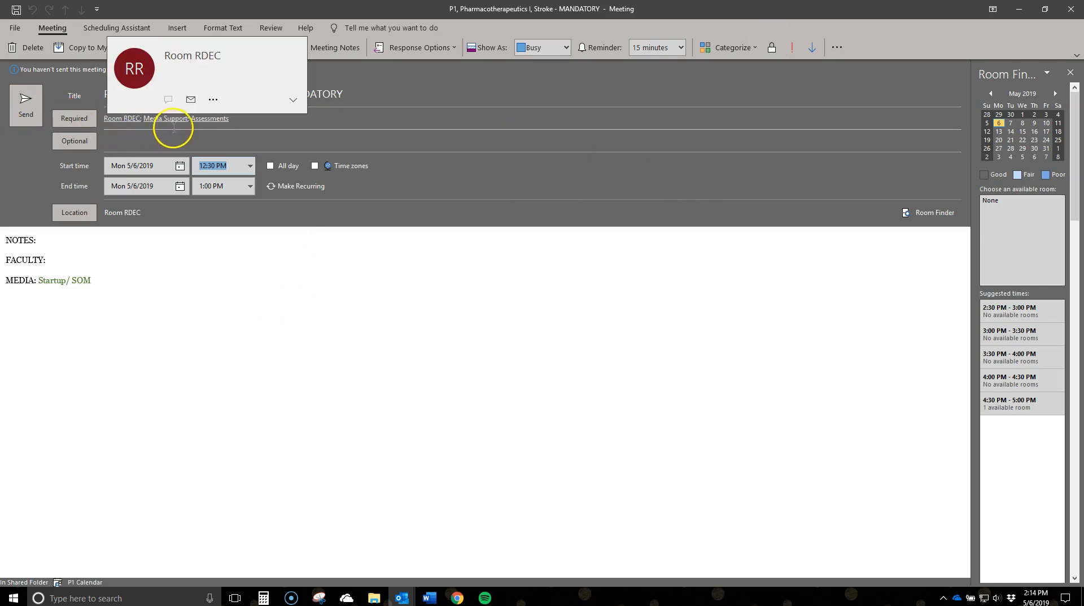